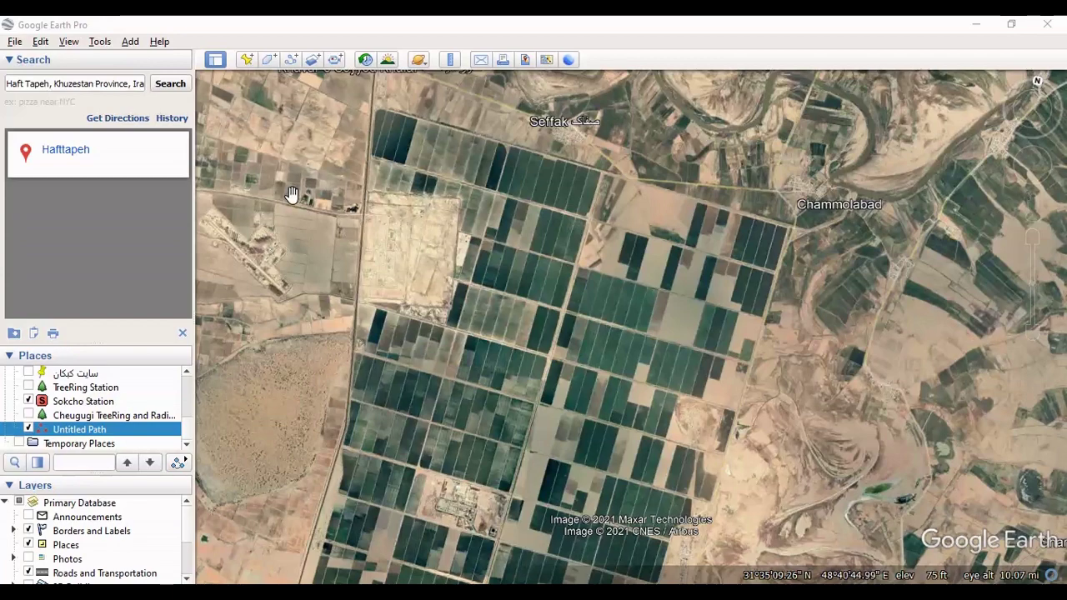
- Start a new polygon and place corners from Chammolabad to the northwest end and pale bare plot
left_click(129, 41)
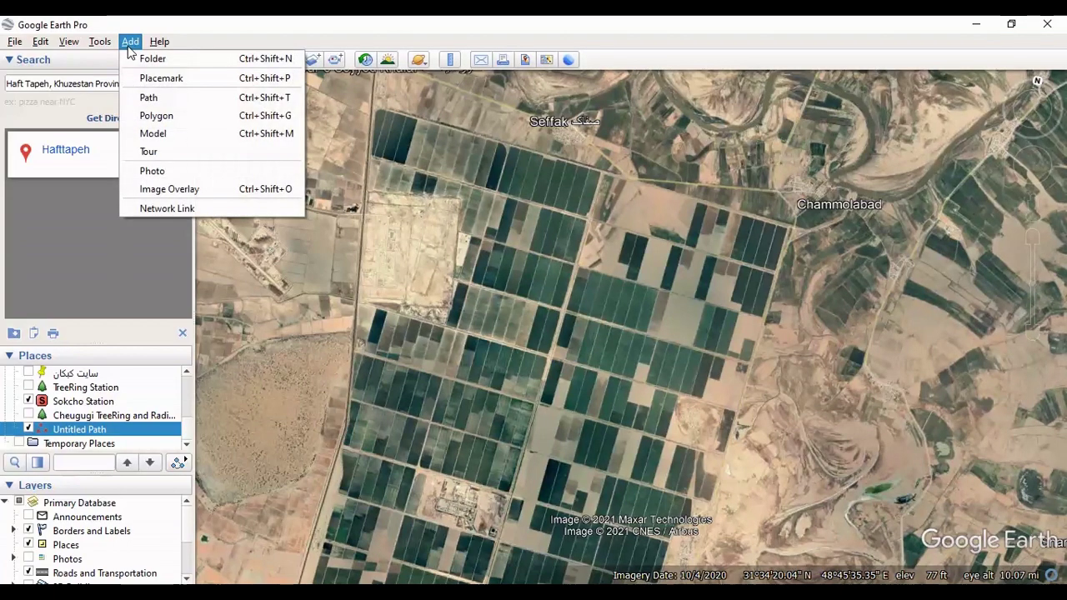
left_click(175, 115)
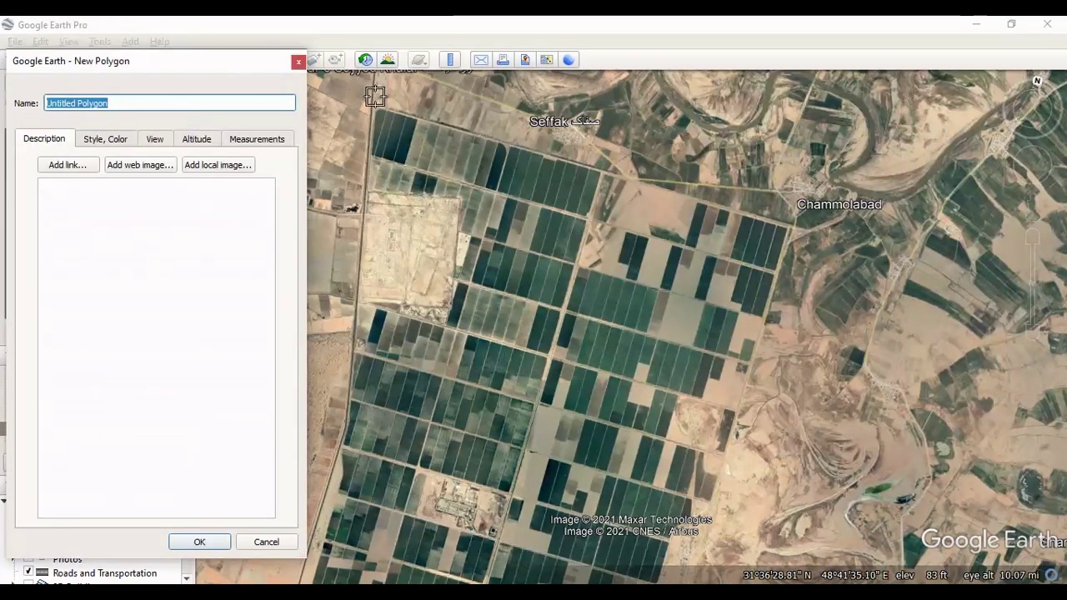
left_click(788, 227)
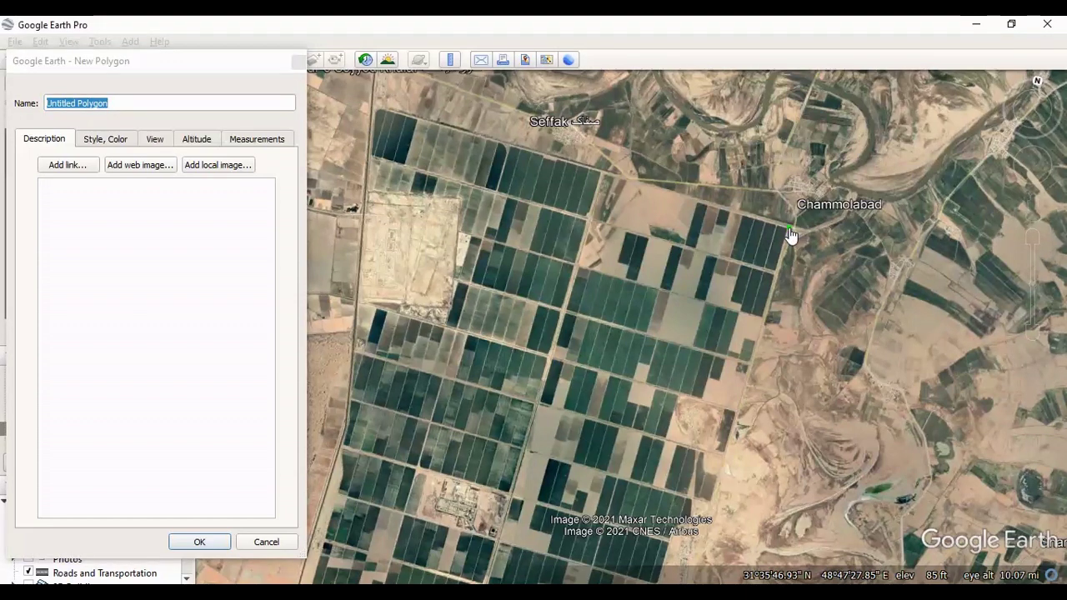
left_click(376, 110)
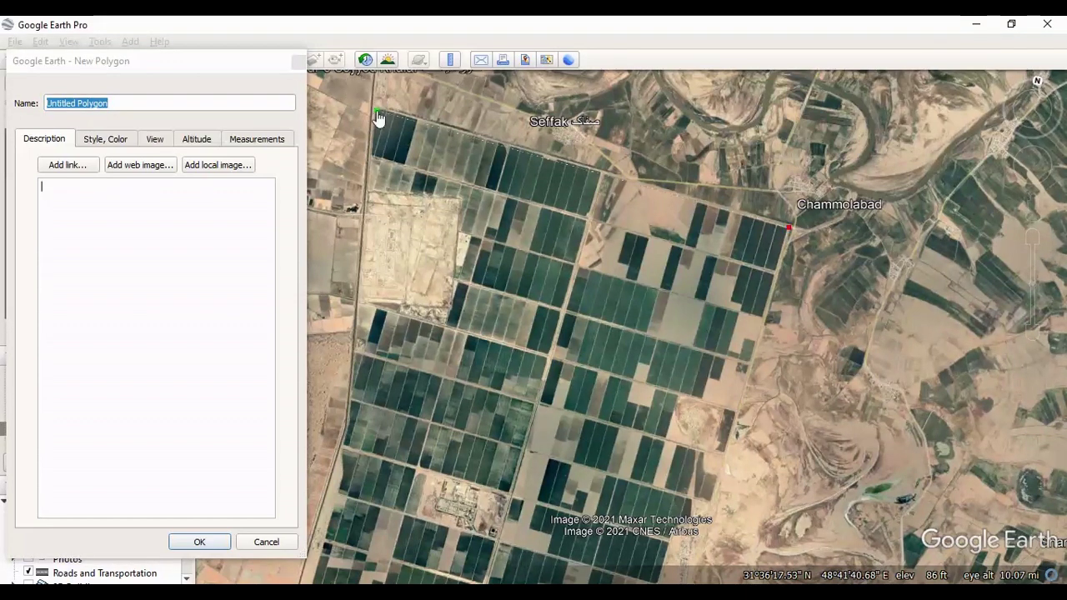
left_click(369, 193)
left_click(456, 204)
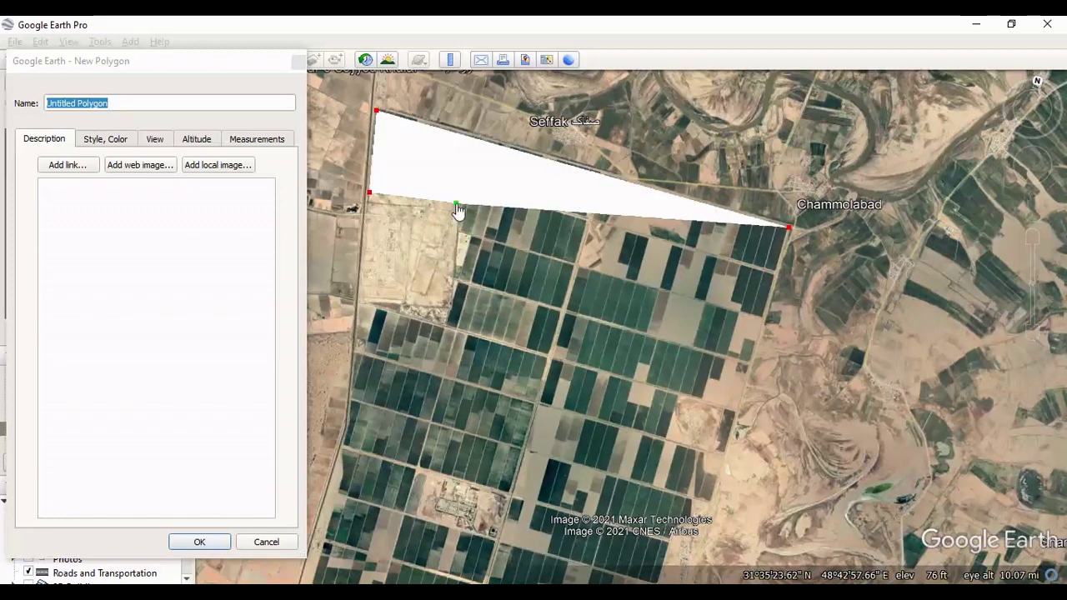
- Continue the outline down the western edge to the fields' southern end and southeast side
left_click(448, 309)
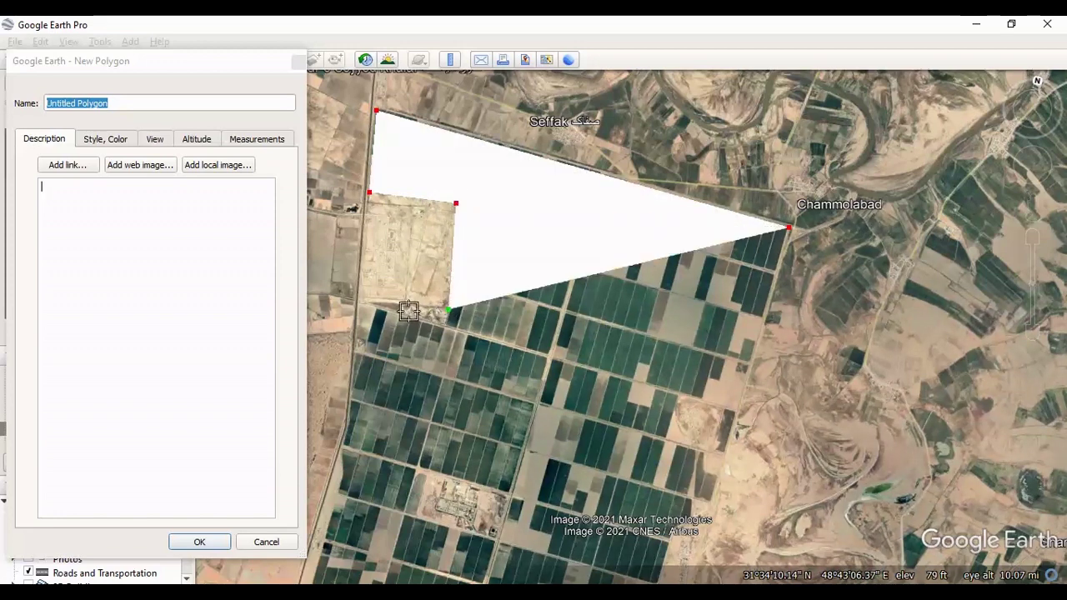
left_click(358, 305)
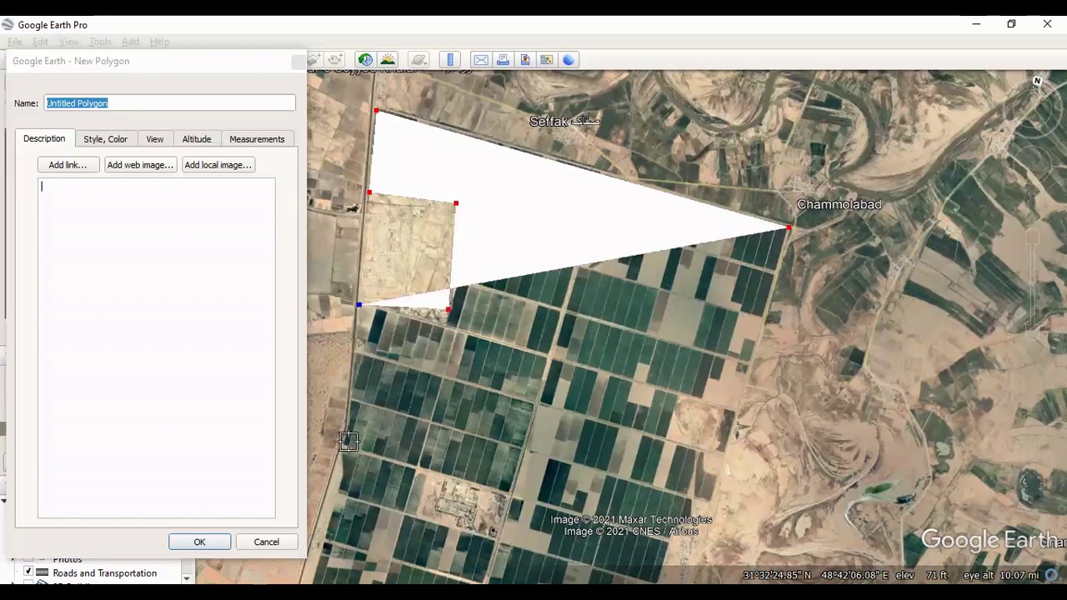
left_click(348, 426)
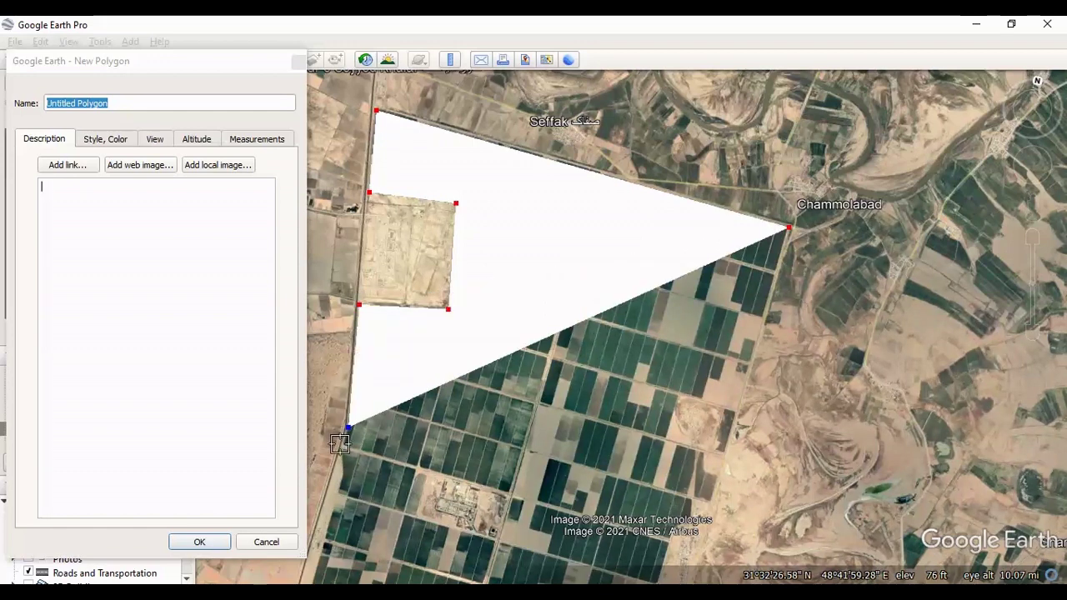
left_click(339, 448)
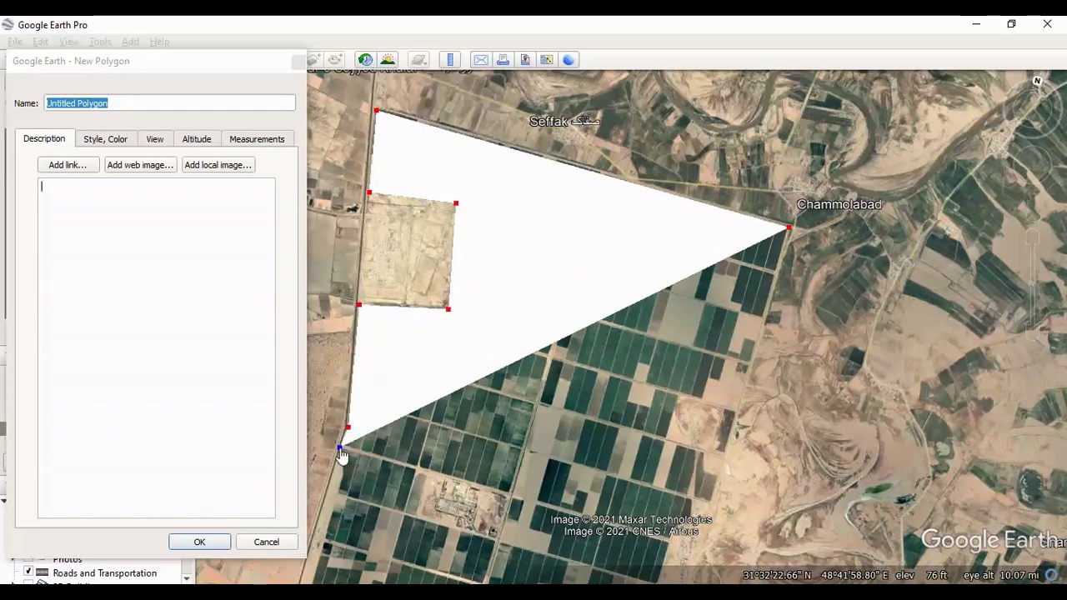
left_click(668, 543)
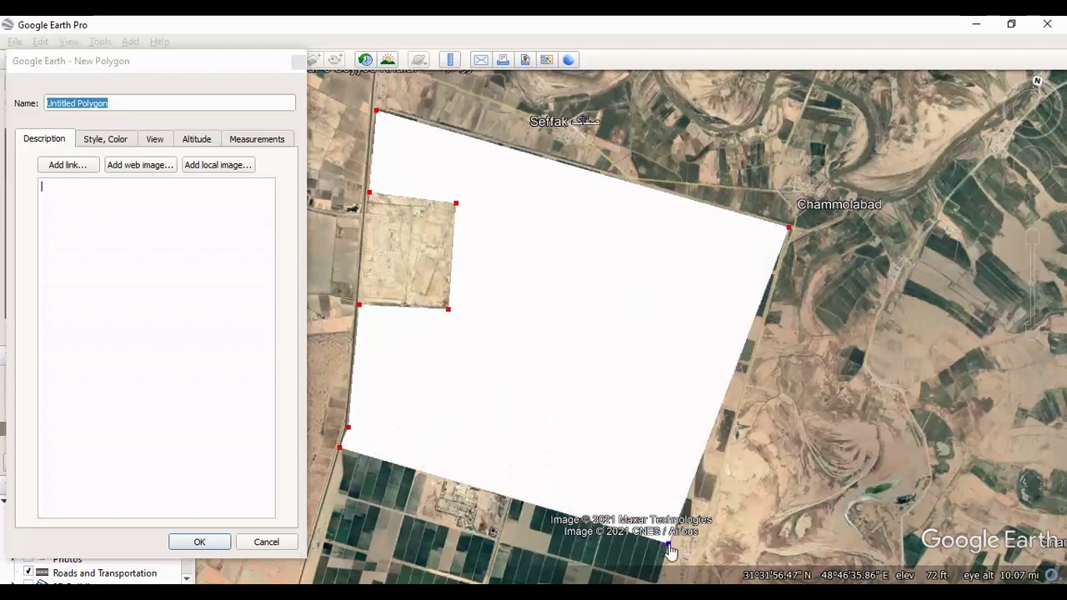
left_click(707, 510)
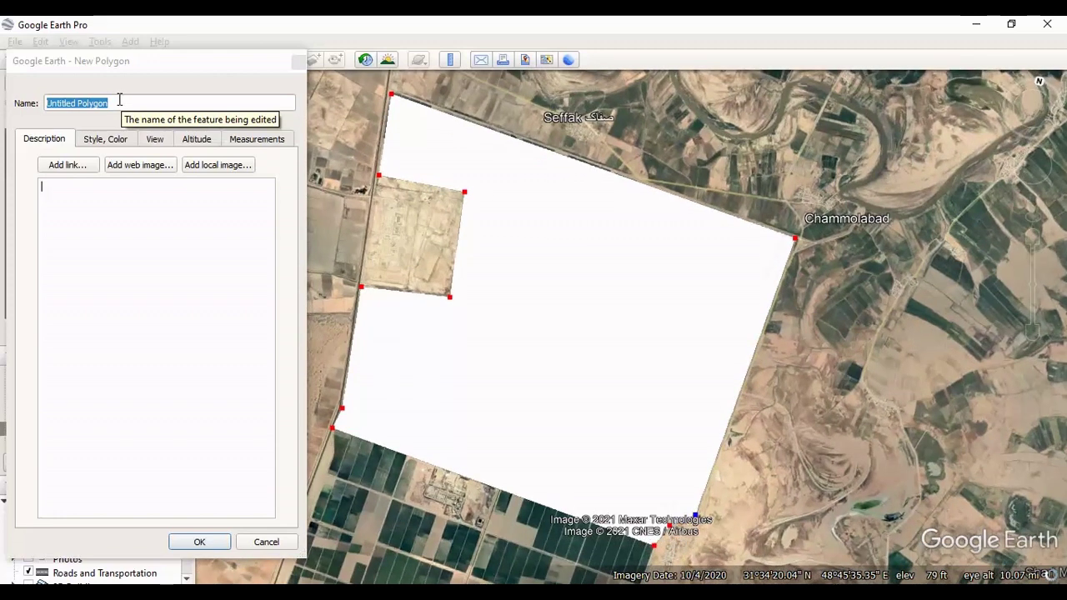
- Rename the new polygon to 'Ag Field' and confirm it
left_click(119, 99)
key("BackSpace")
key("BackSpace")
key("BackSpace")
key("BackSpace")
key("BackSpace")
key("BackSpace")
key("BackSpace")
key("BackSpace")
key("BackSpace")
key("BackSpace")
key("BackSpace")
key("BackSpace")
key("BackSpace")
key("BackSpace")
key("BackSpace")
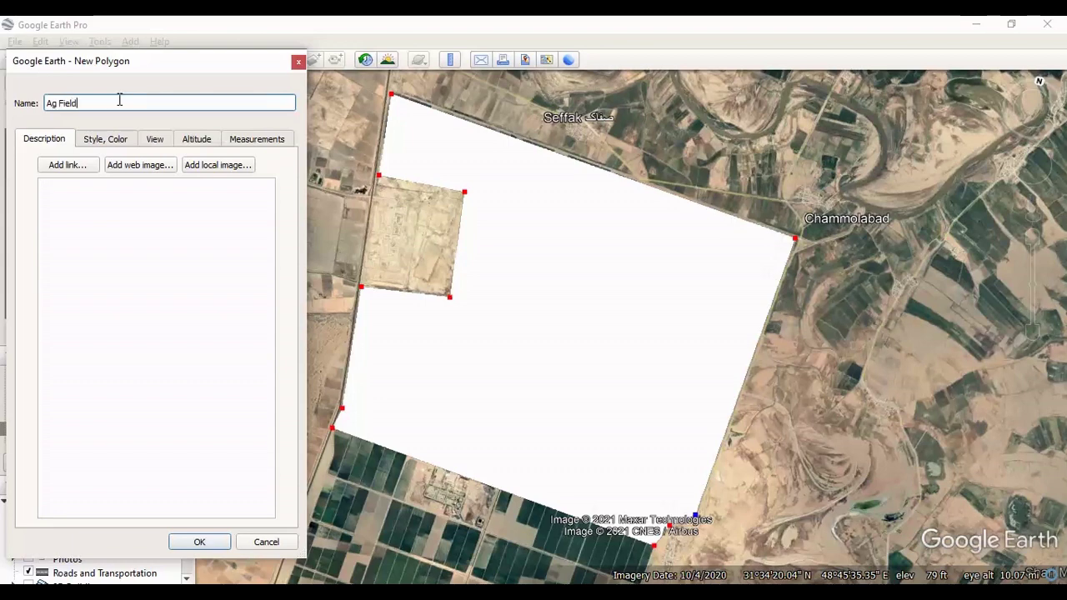
left_click(199, 543)
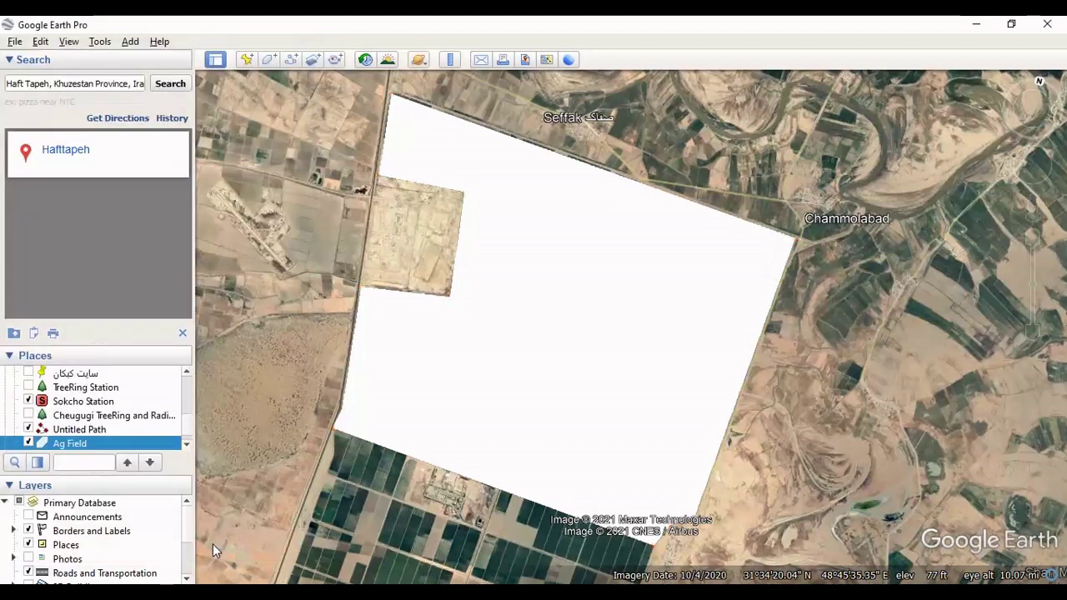
left_click(186, 444)
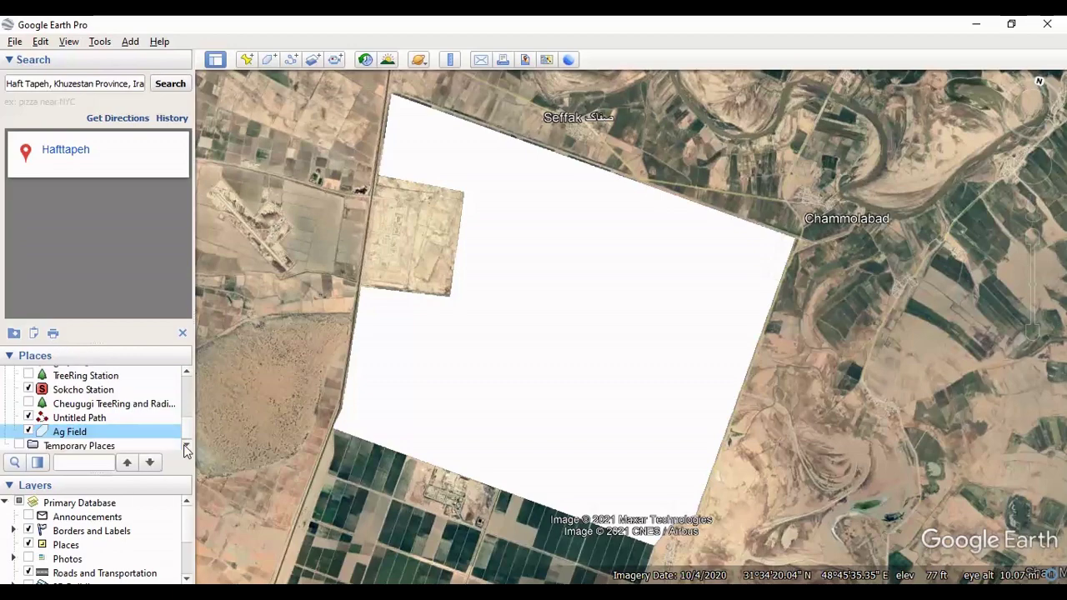
- Save the Ag Field polygon as Ag Field.kmz in Downloads using the KMZ file type
right_click(67, 435)
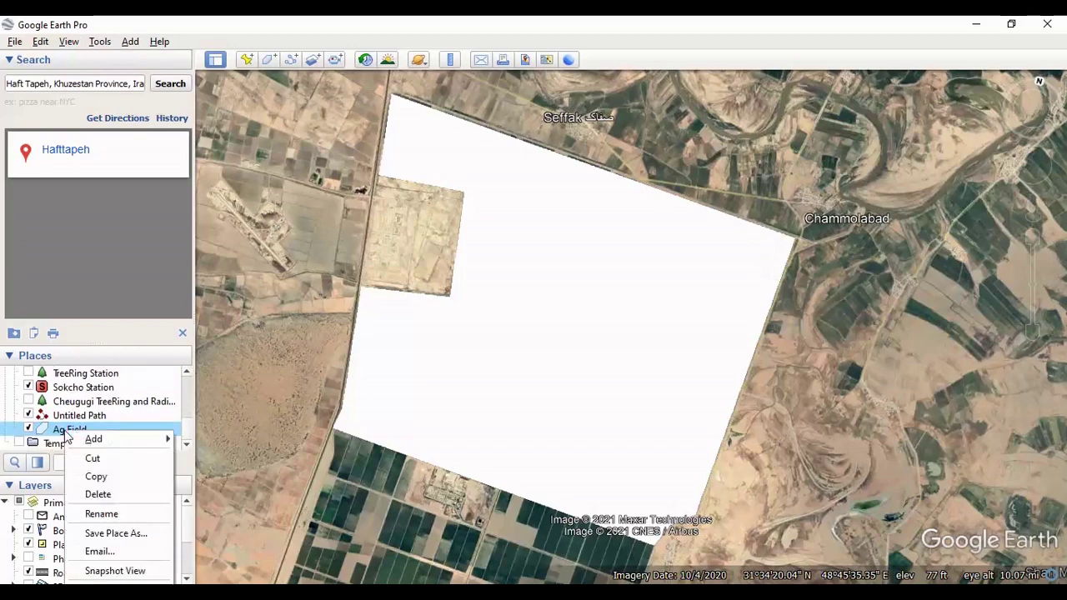
left_click(116, 534)
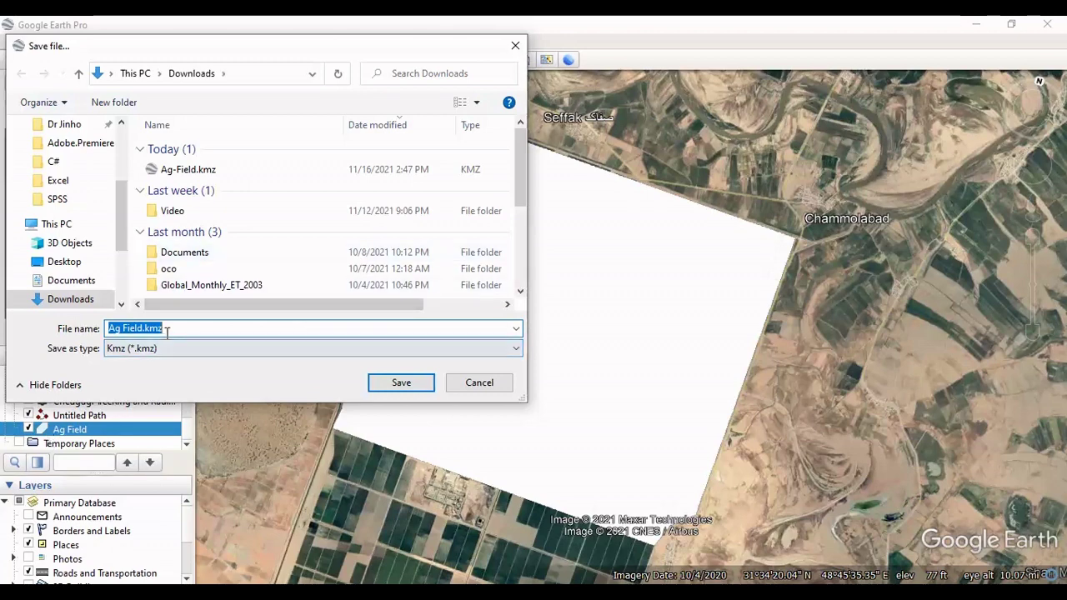
left_click(184, 350)
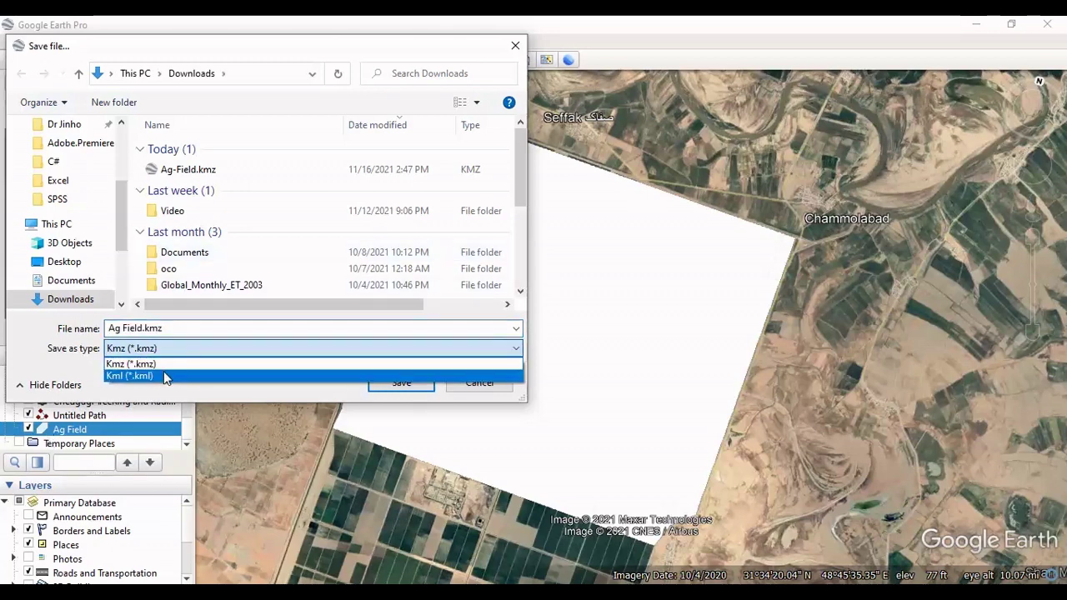
left_click(208, 310)
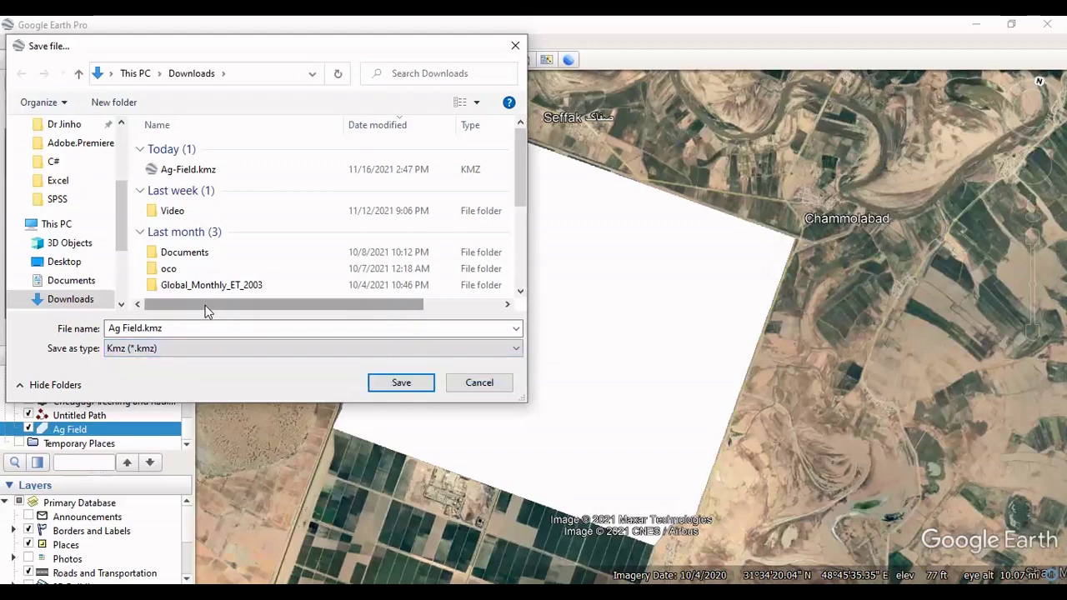
left_click(403, 385)
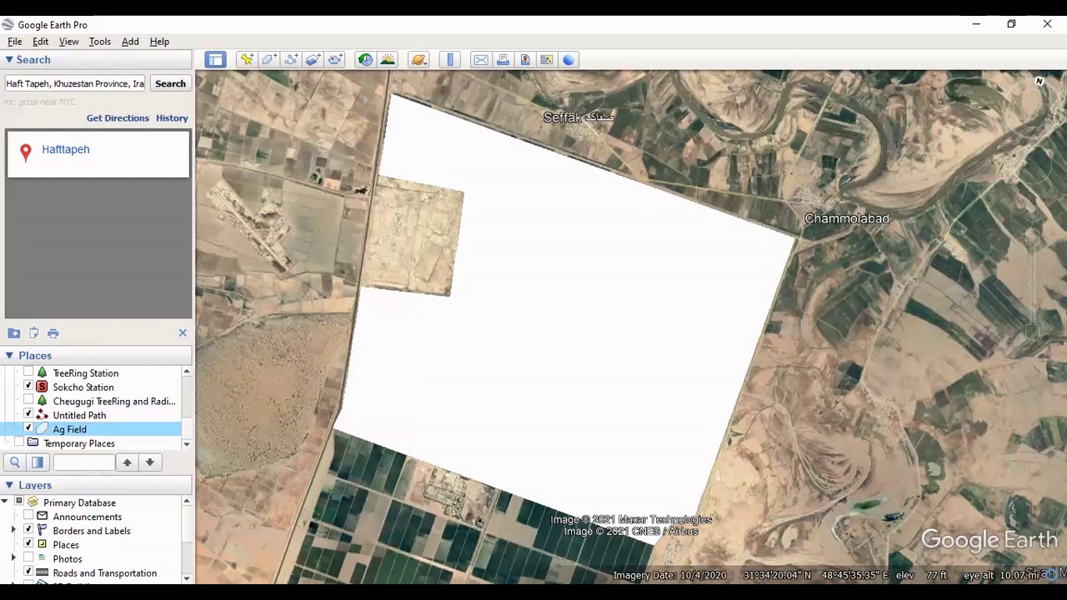
- Search Google in Chrome for 'kmz to shapefile online free'
key("alt+Tab")
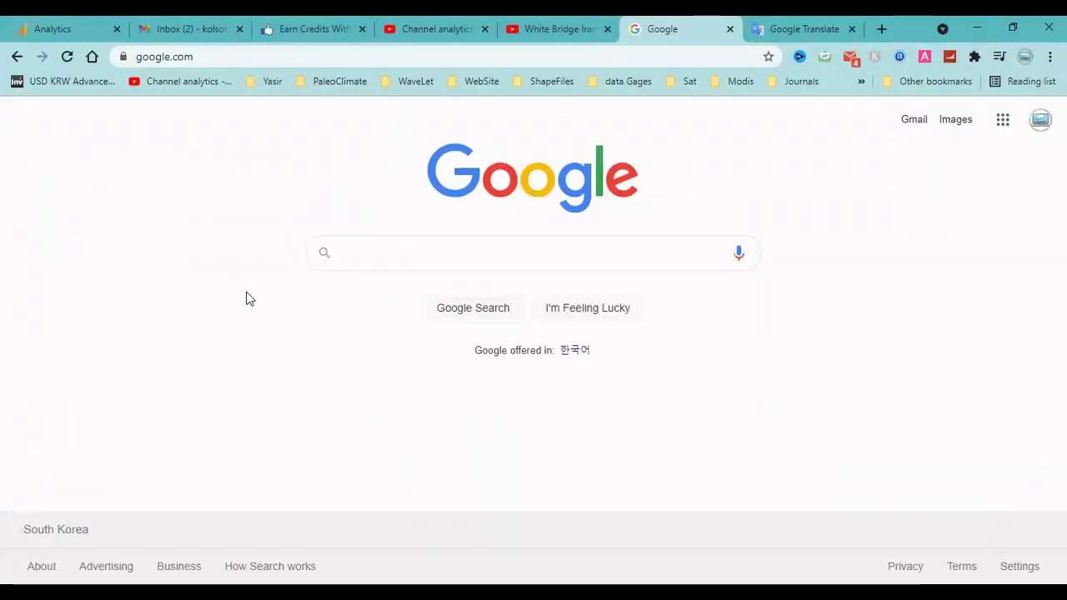
type("kmz to shapefile online free")
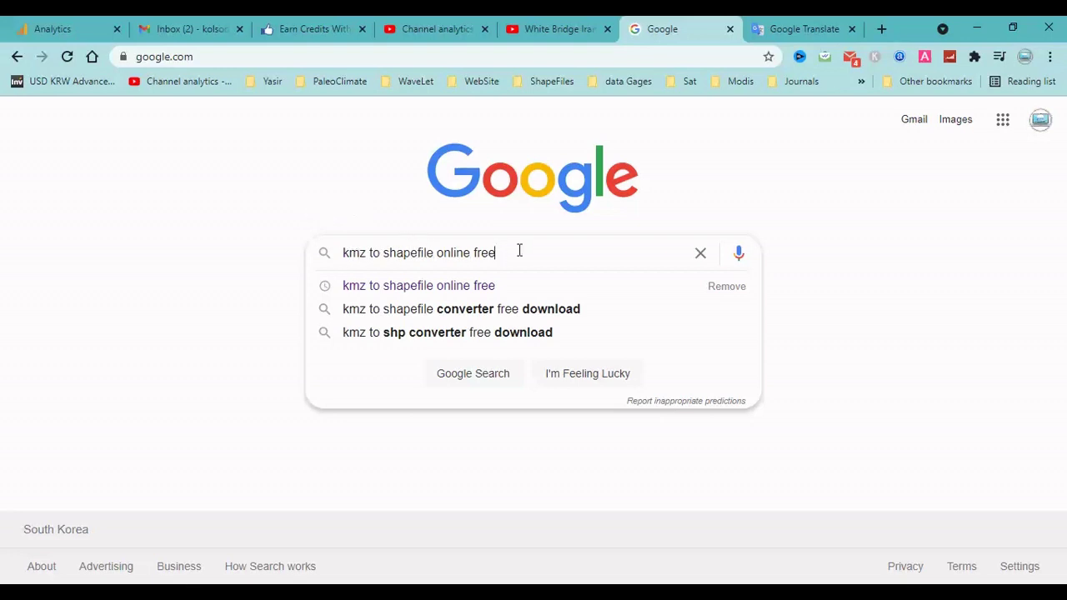
key("Return")
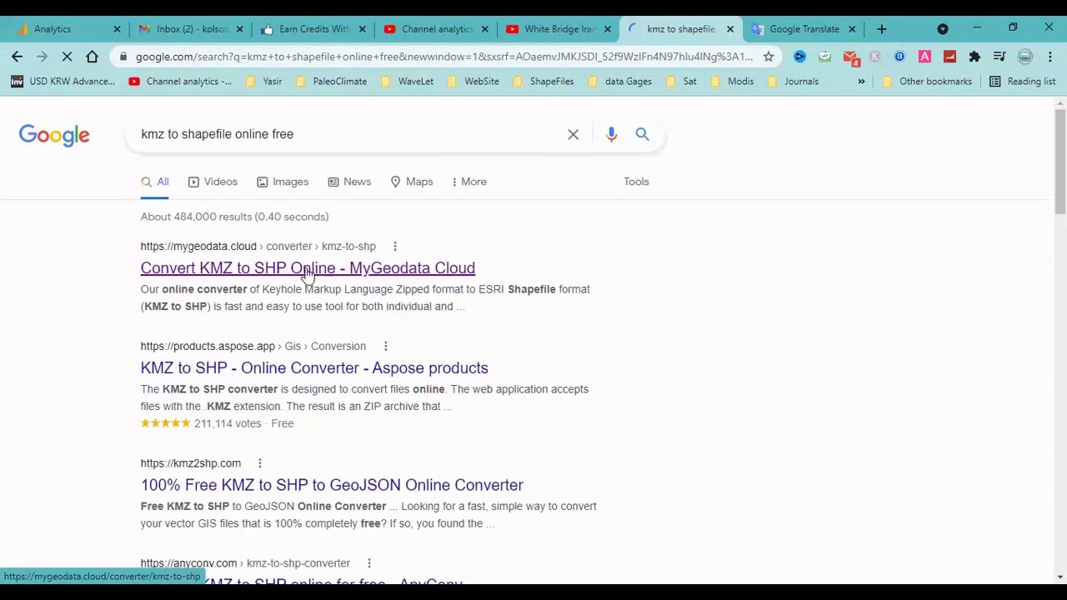
- Open MyGeodata's KMZ-to-SHP converter and upload Ag Field.kmz as the input file
left_click(250, 270)
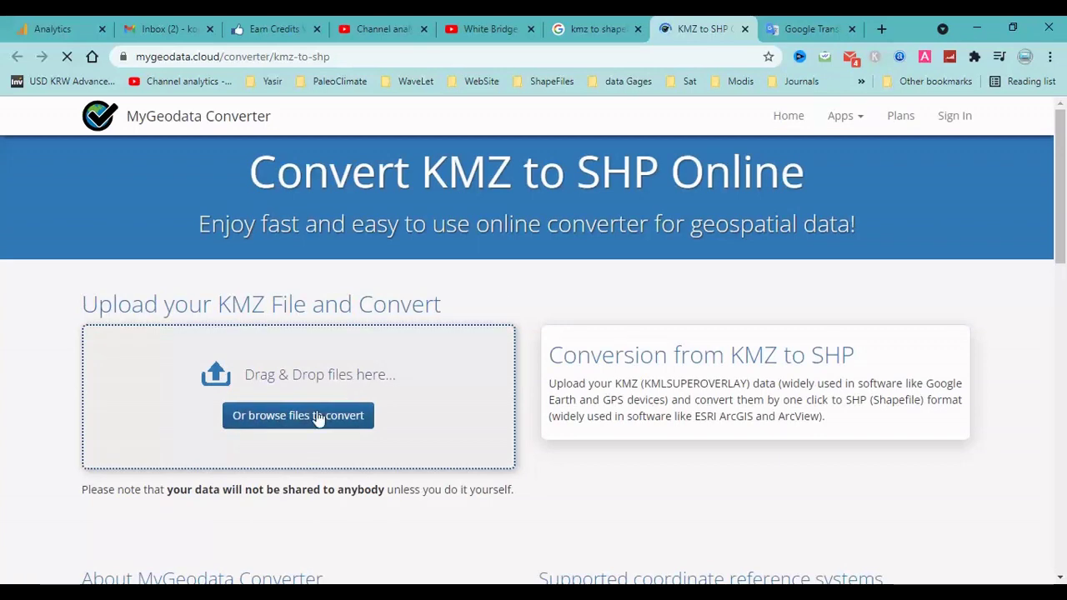
left_click(303, 416)
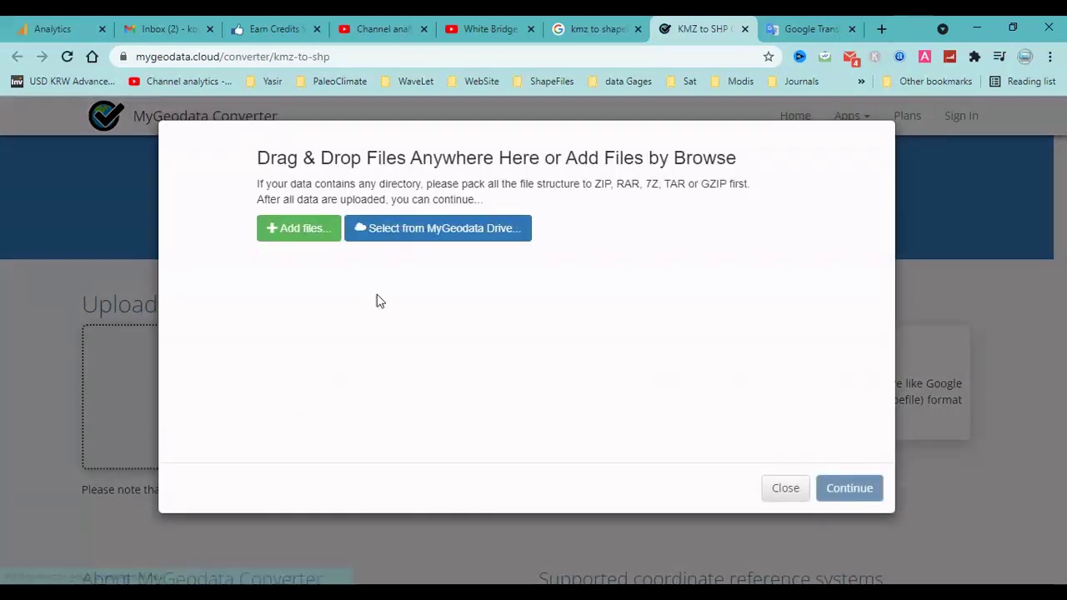
left_click(299, 234)
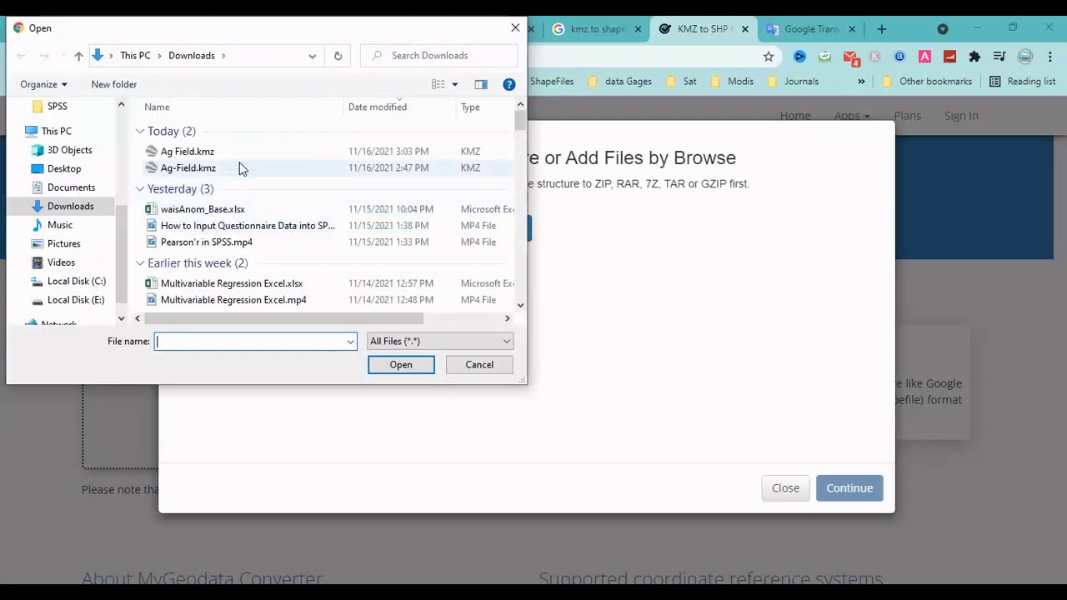
double_click(210, 153)
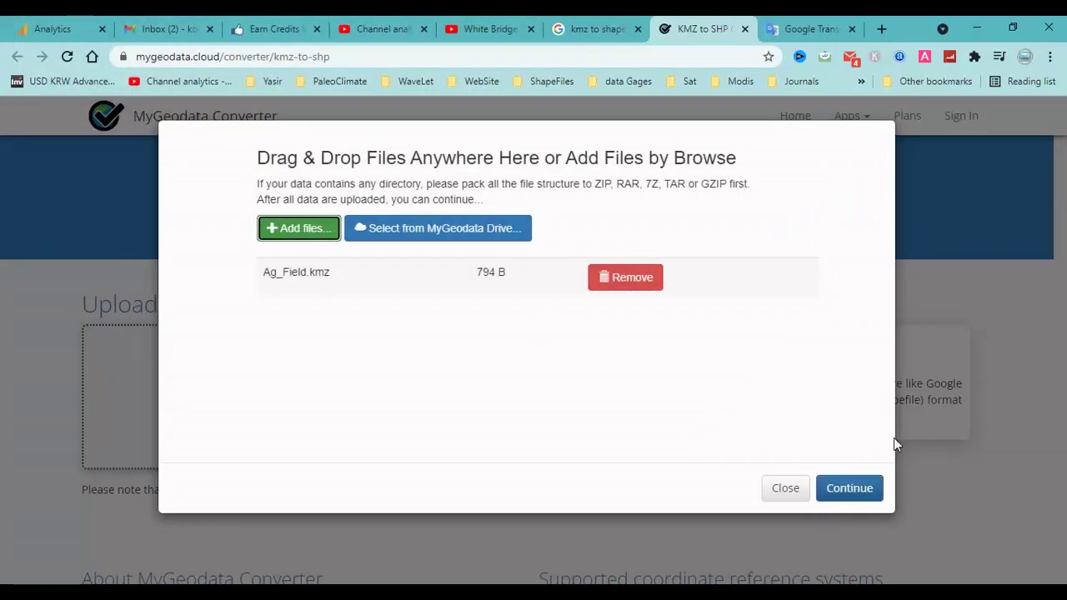
left_click(855, 493)
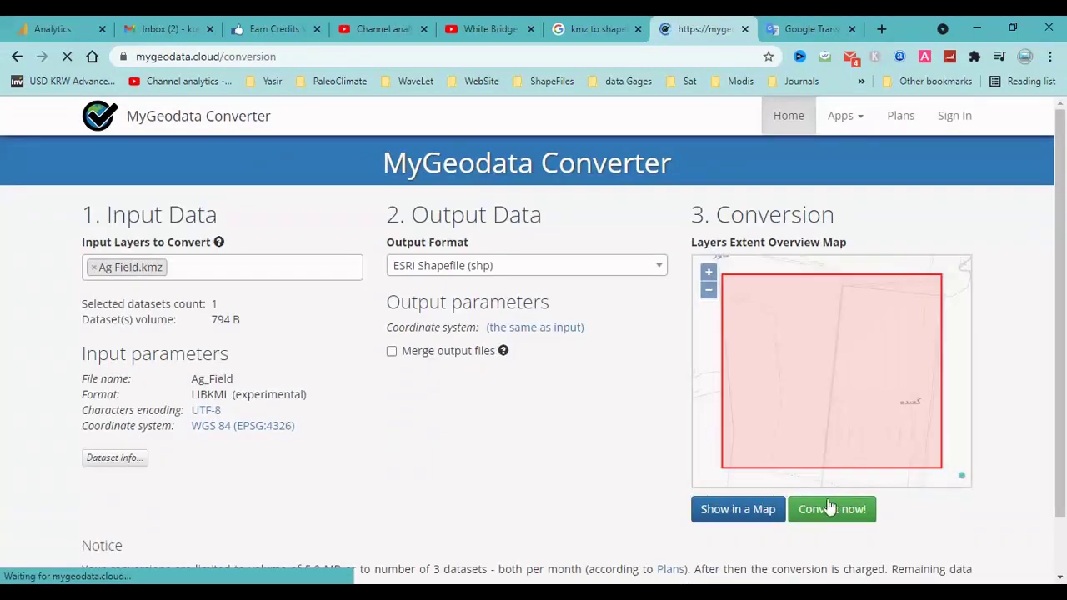
- Preview the Ag Field layer on a map, then convert to ESRI Shapefile and download mygeodata.zip
left_click(744, 510)
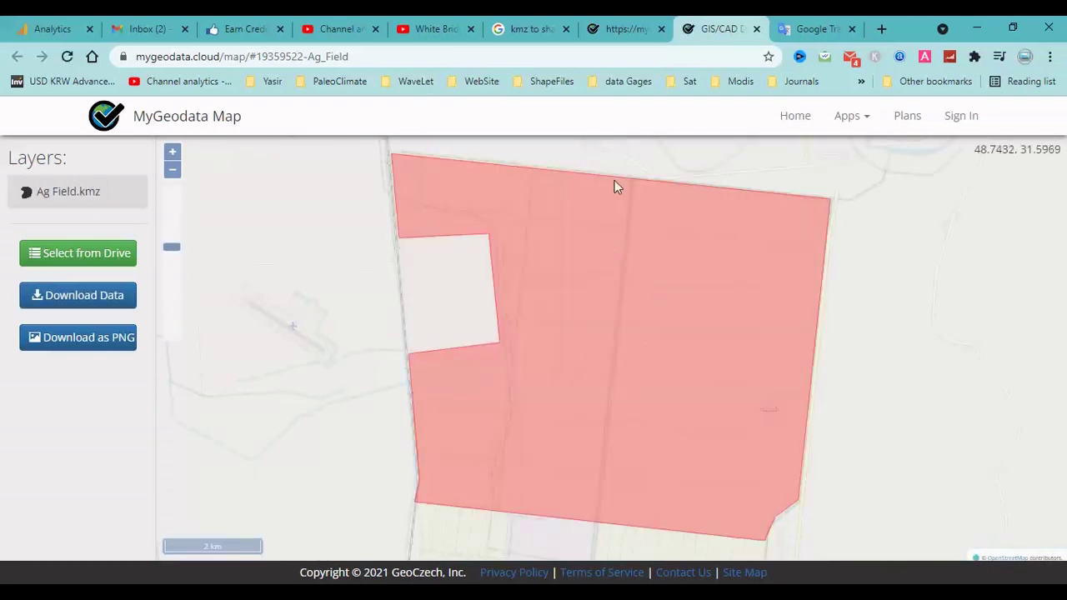
left_click(616, 30)
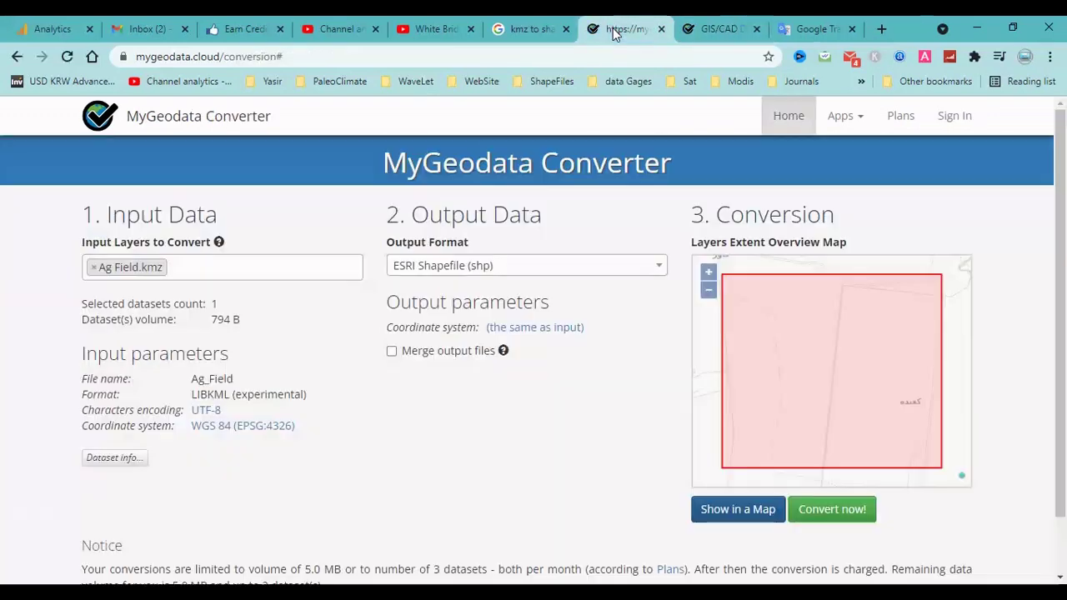
left_click(827, 512)
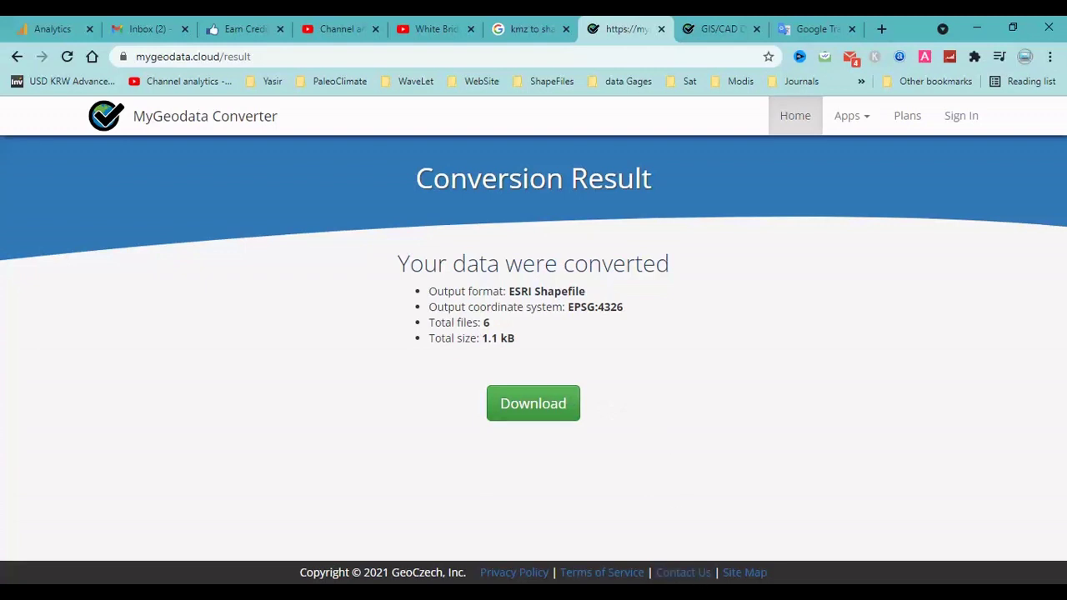
left_click(534, 405)
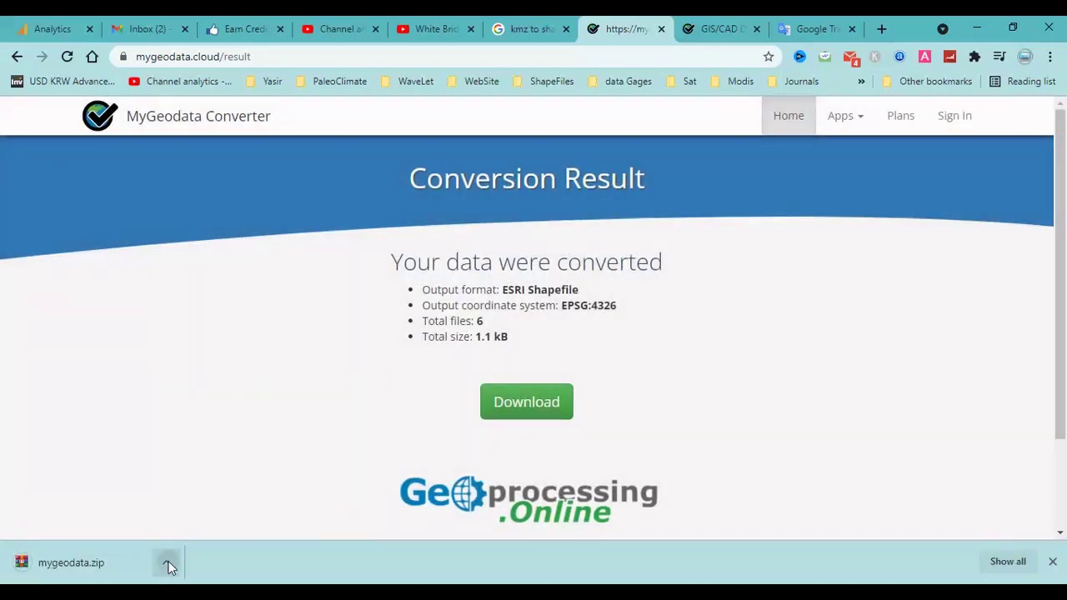
left_click(170, 567)
- Open the Downloads folder in File Explorer to see mygeodata.zip beside Ag Field.kmz
left_click(205, 511)
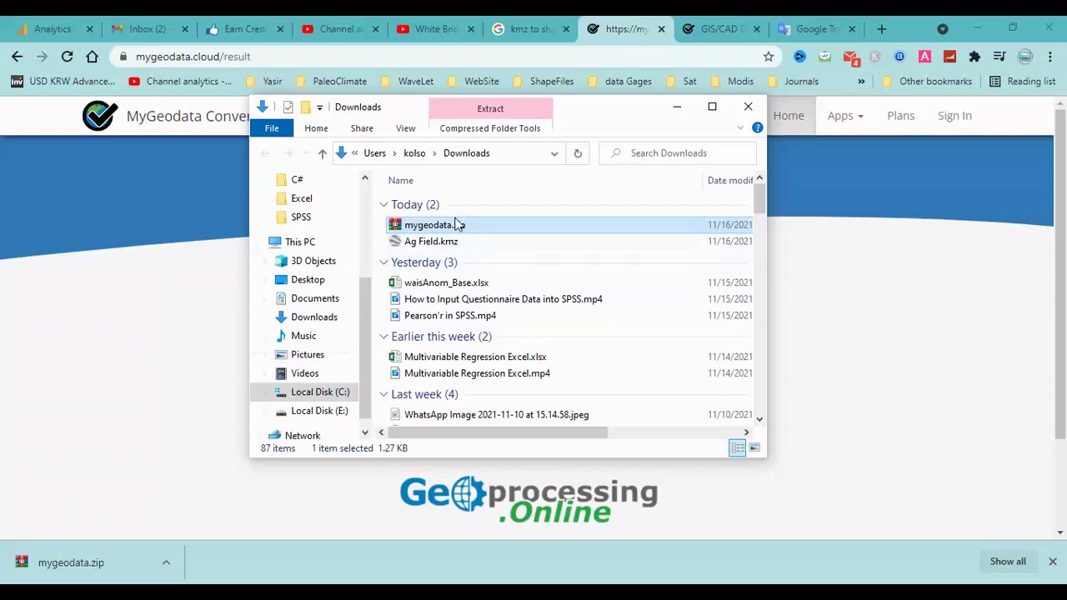